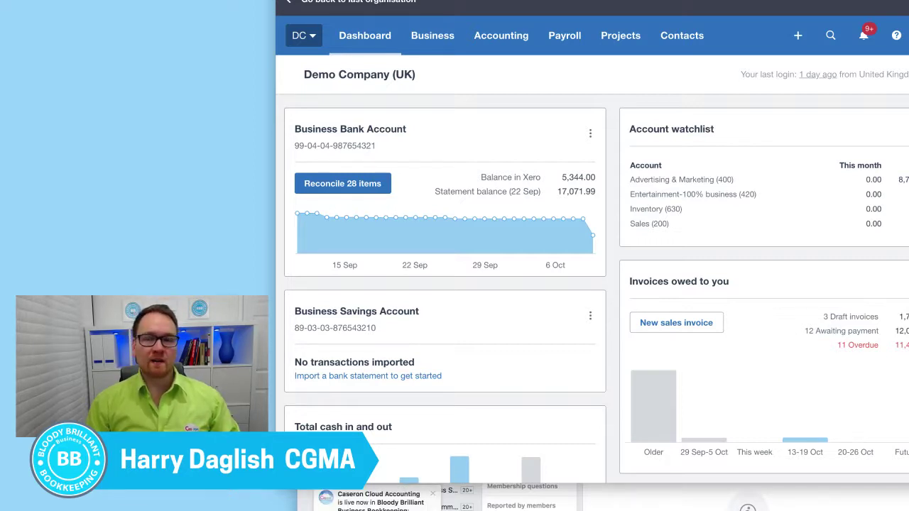
Open the bank accounts list and start adding a new bank account.
{"action": "left_click", "coordinate": [499, 39]}
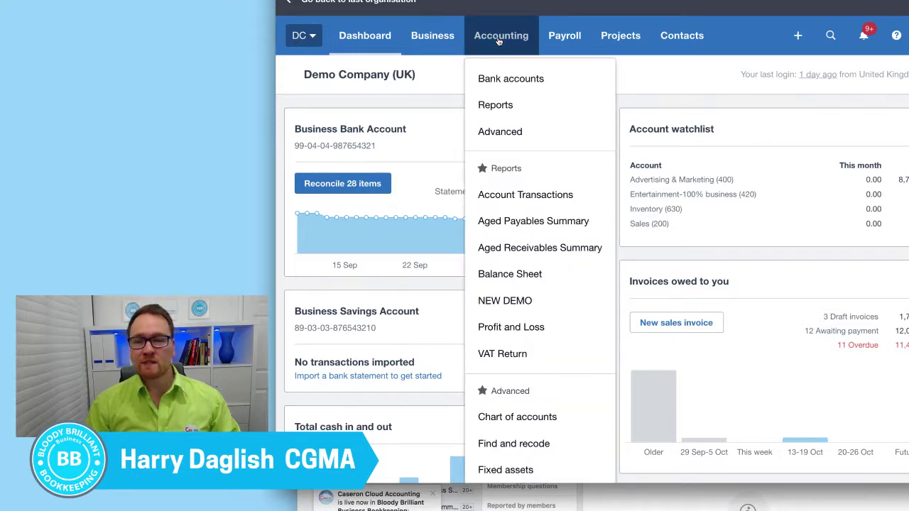
{"action": "right_click", "coordinate": [522, 78]}
{"action": "key", "text": "Escape"}
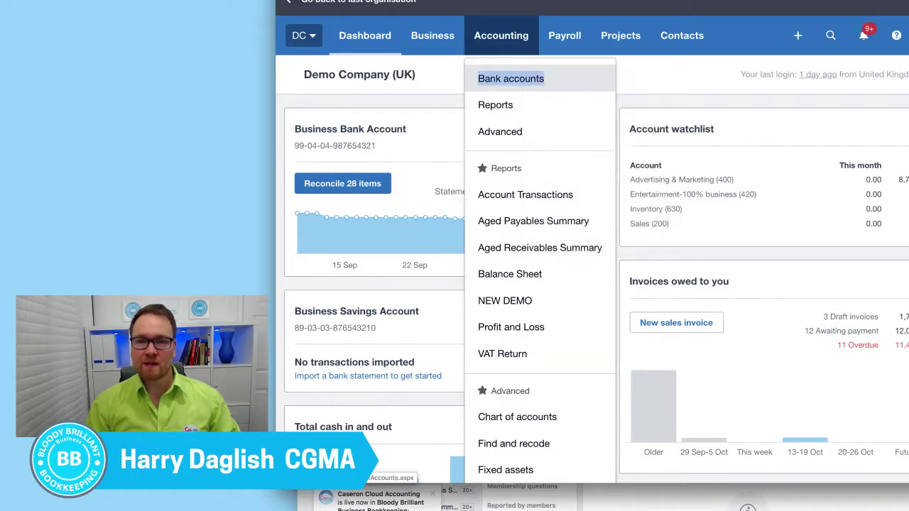
{"action": "left_click", "coordinate": [522, 78]}
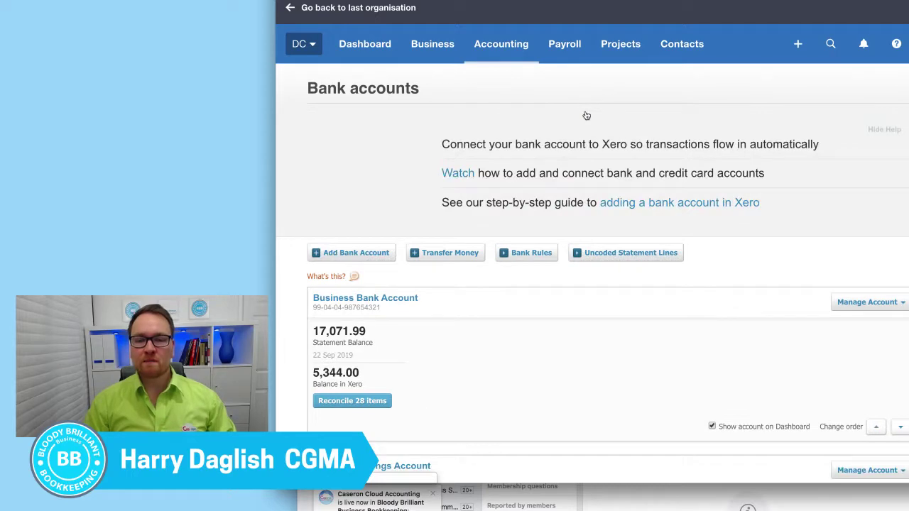
{"action": "scroll", "coordinate": [653, 135], "scroll_direction": "down", "scroll_amount": 3}
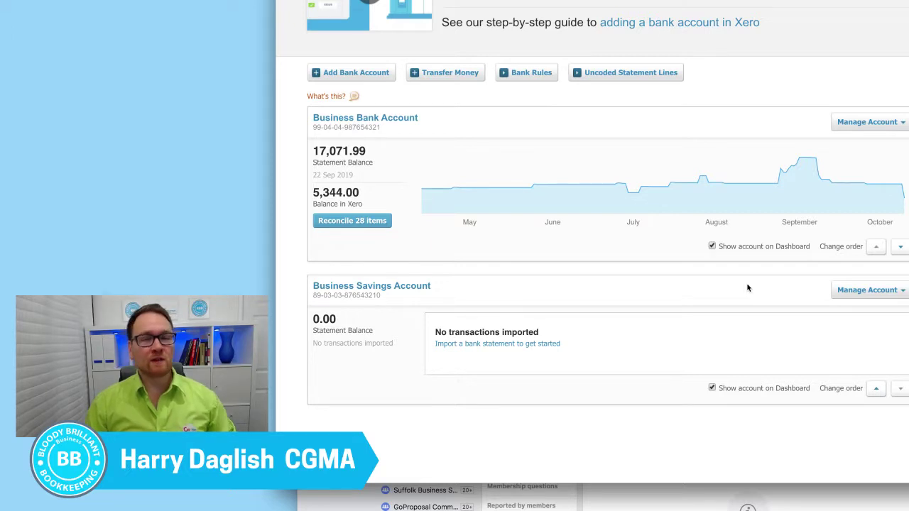
{"action": "left_click", "coordinate": [371, 76]}
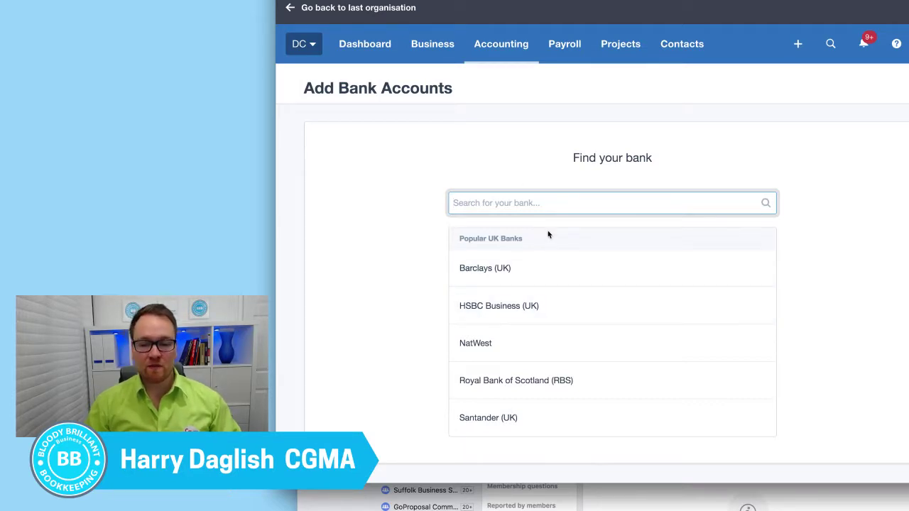
Search for Petty Cash as the bank, in place of the trial search "barc", and add it anyway as an unlisted bank.
{"action": "type", "text": "barc"}
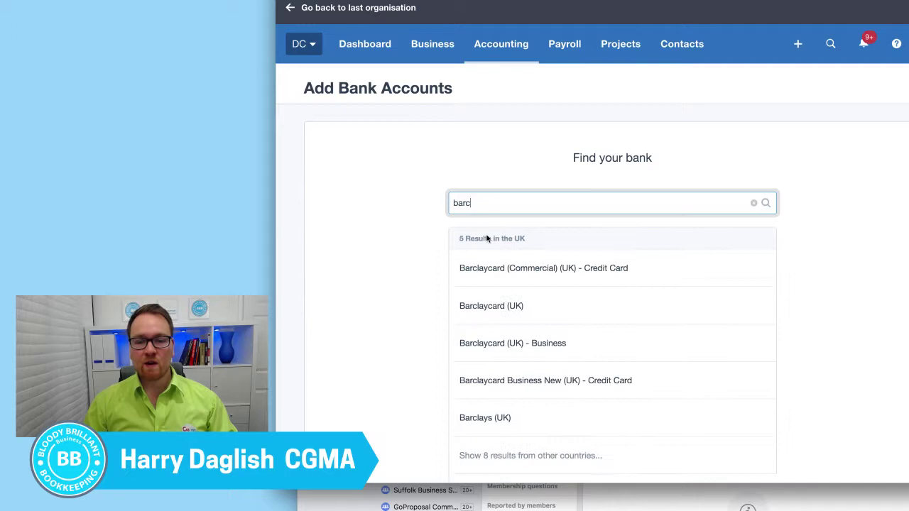
{"action": "left_click_drag", "start_coordinate": [505, 203], "coordinate": [407, 202]}
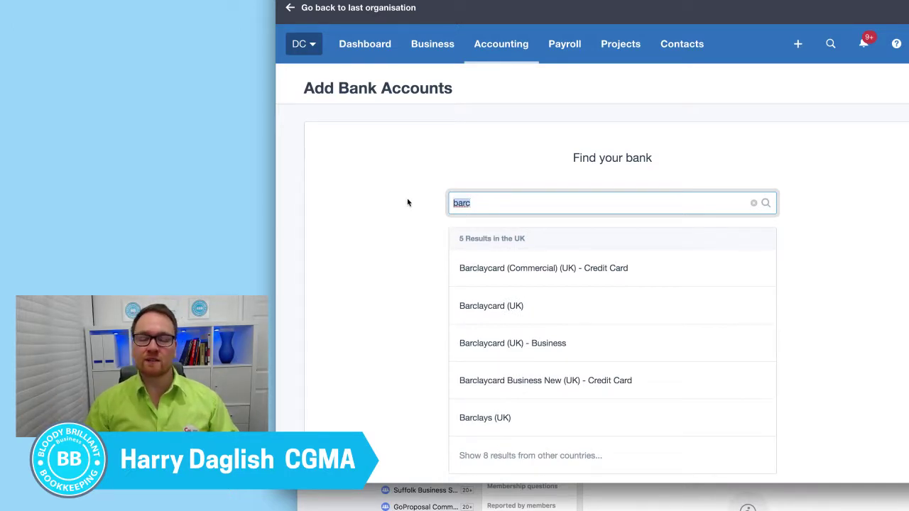
{"action": "type", "text": "Petty Cash"}
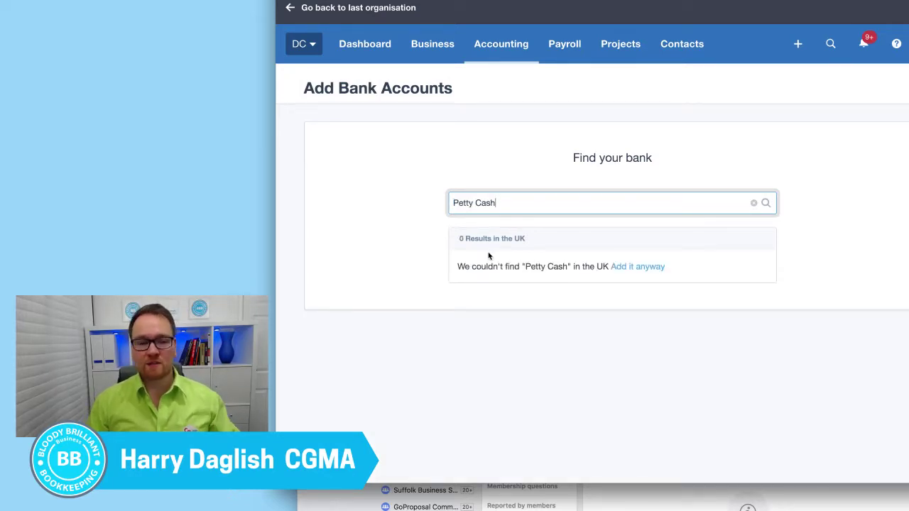
{"action": "left_click", "coordinate": [642, 273]}
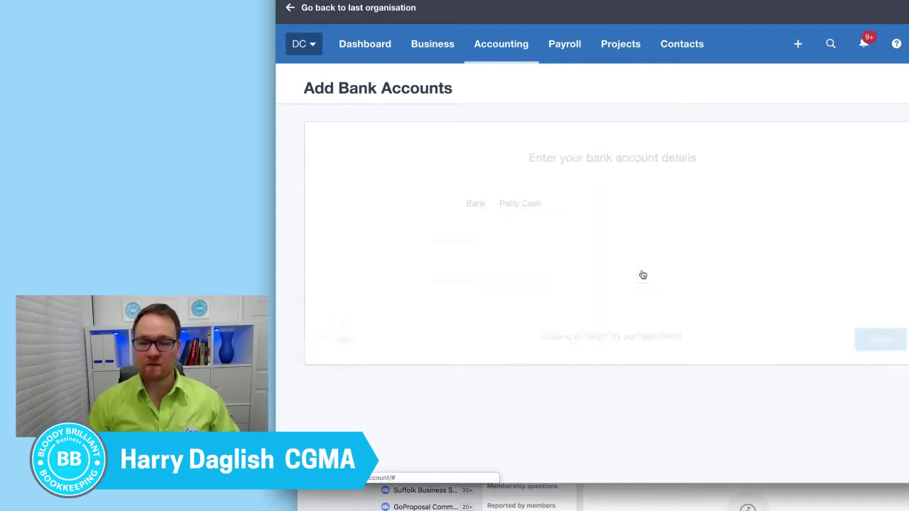
Name the new account Petty Cash and set its account type to Other.
{"action": "left_click", "coordinate": [608, 240]}
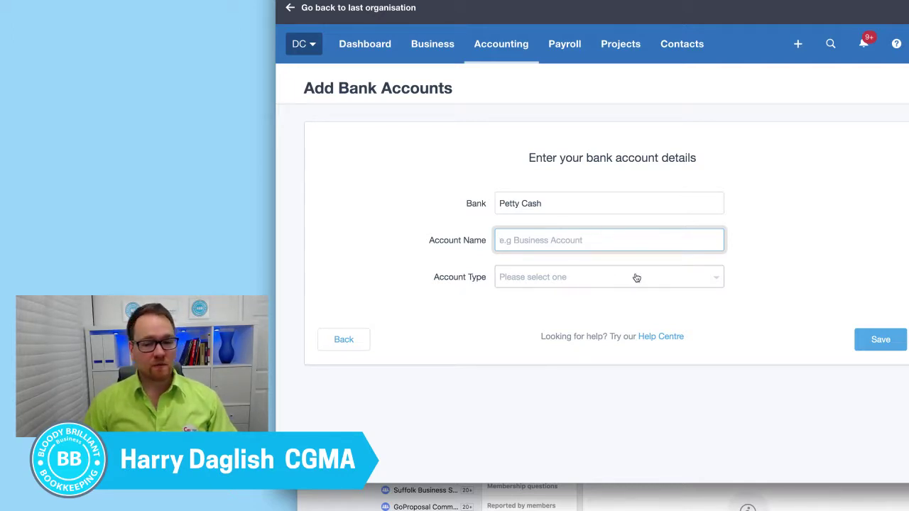
{"action": "type", "text": "Petty Cash"}
{"action": "left_click", "coordinate": [664, 283]}
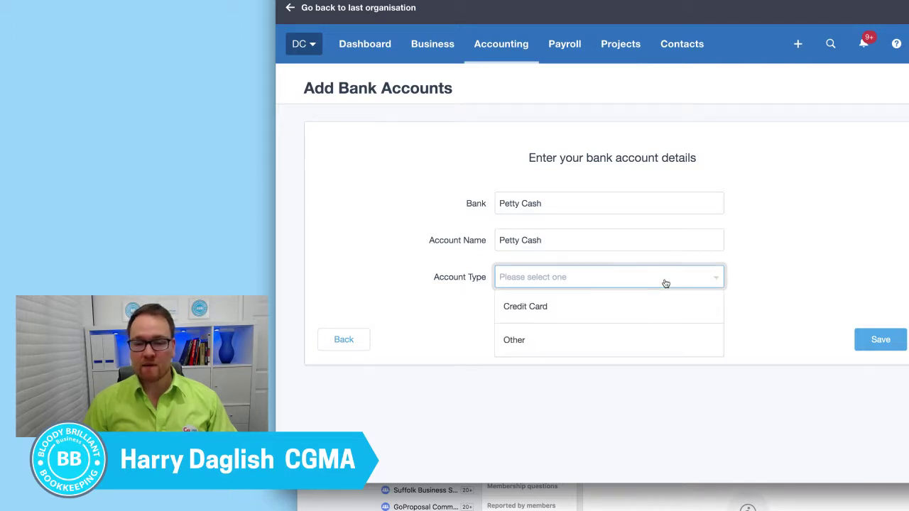
{"action": "left_click", "coordinate": [589, 343]}
{"action": "key", "text": "Tab"}
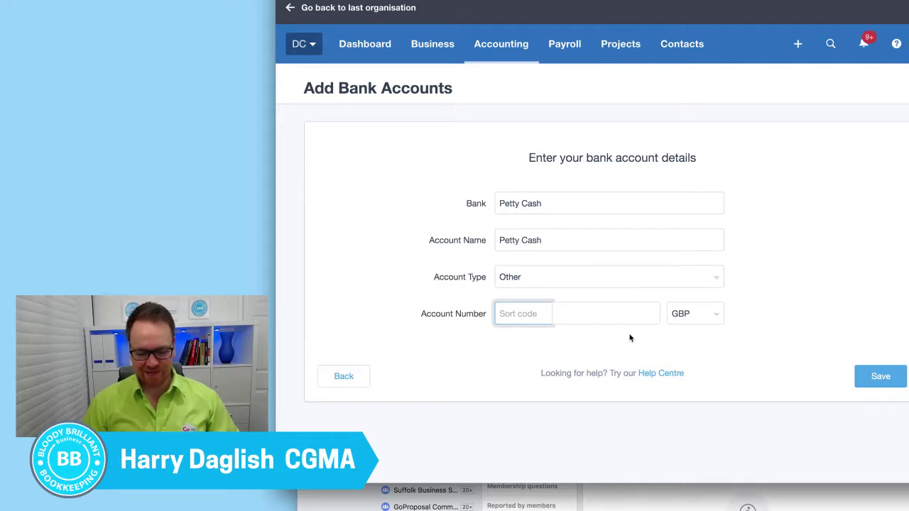
Fill in an all-zero sort code and account number, keep the currency as GBP, and save the account.
{"action": "type", "text": "00-00-00"}
{"action": "left_click", "coordinate": [623, 313]}
{"action": "type", "text": "0"}
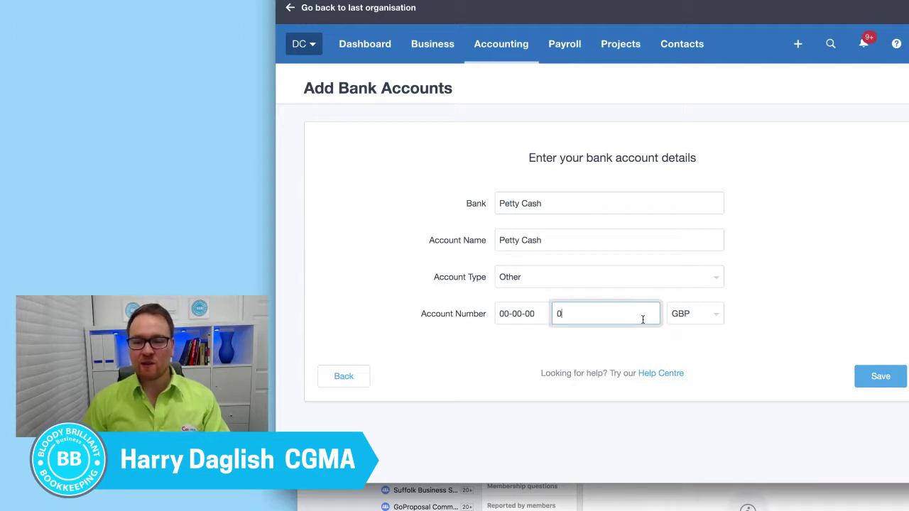
{"action": "type", "text": "0000000"}
{"action": "left_click", "coordinate": [767, 295]}
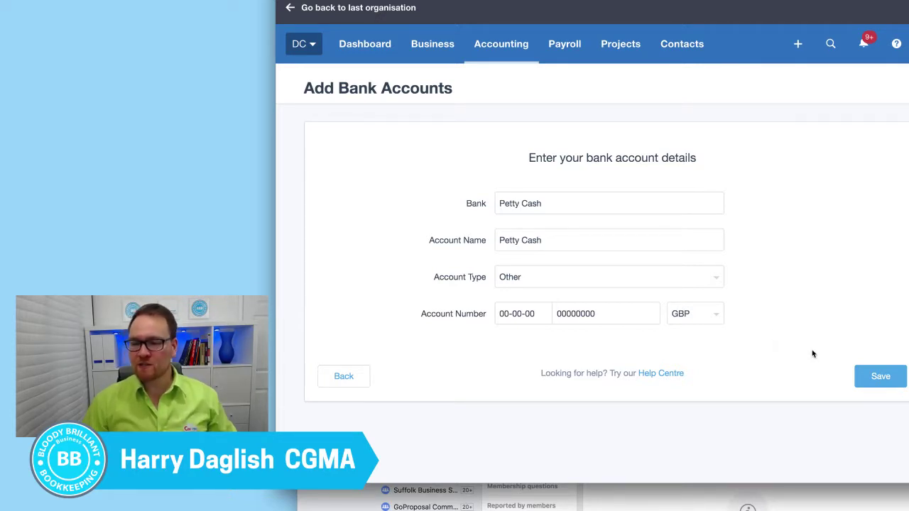
{"action": "left_click", "coordinate": [714, 316]}
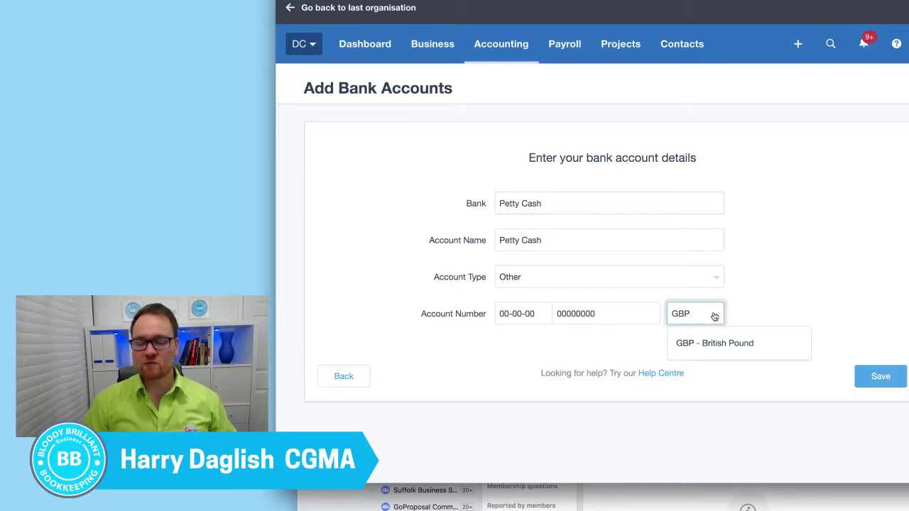
{"action": "left_click", "coordinate": [779, 308]}
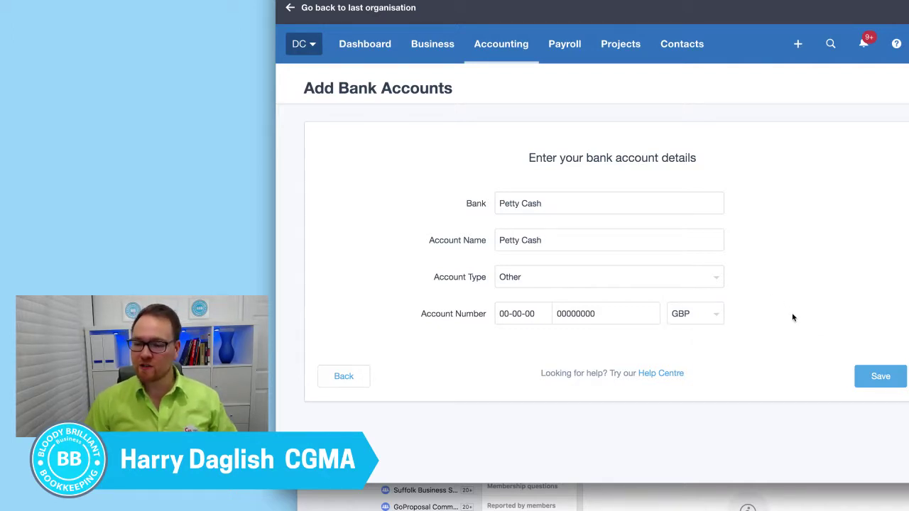
{"action": "left_click", "coordinate": [883, 381]}
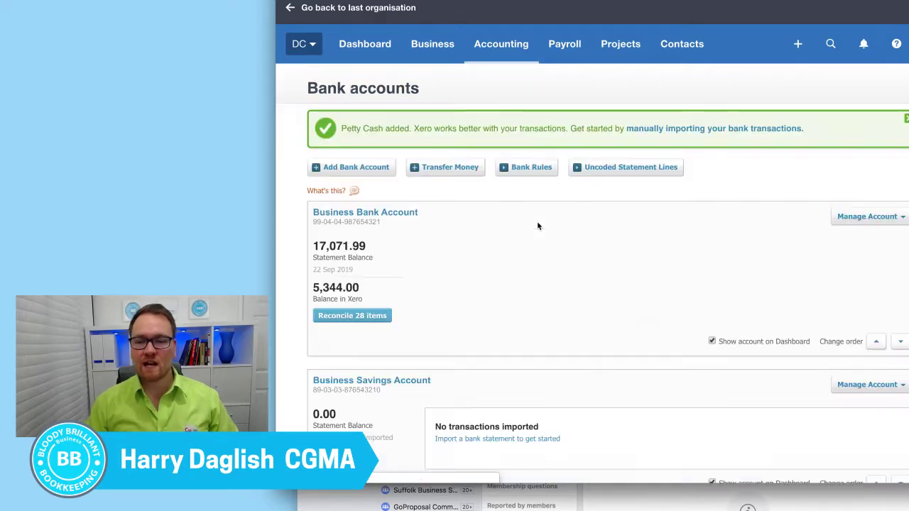
Check the Petty Cash entry in the bank accounts list and reopen the bank search for adding an account.
{"action": "scroll", "coordinate": [537, 226], "scroll_direction": "down", "scroll_amount": 5}
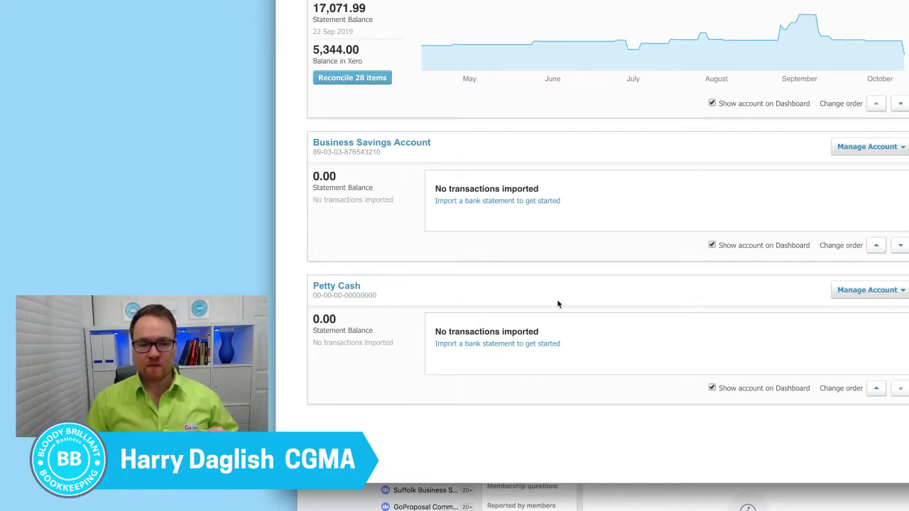
{"action": "scroll", "coordinate": [556, 293], "scroll_direction": "up", "scroll_amount": 10}
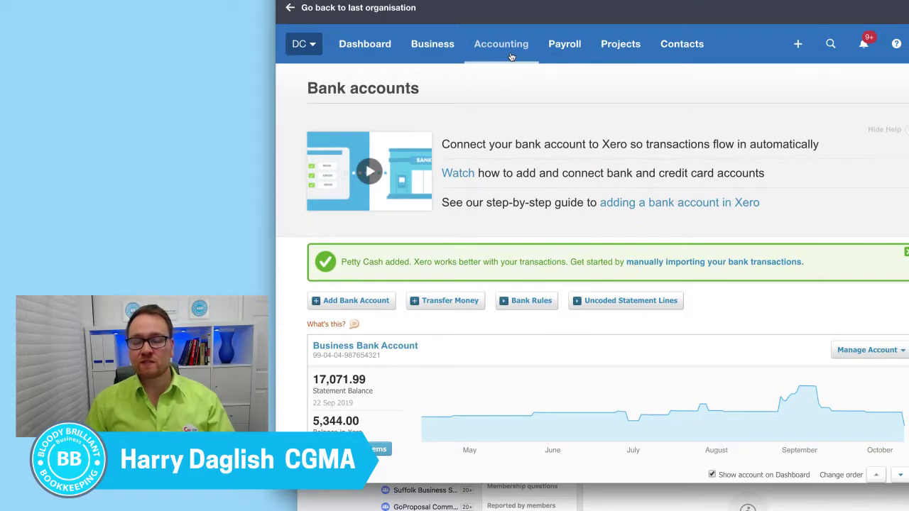
{"action": "left_click", "coordinate": [505, 48]}
{"action": "left_click", "coordinate": [527, 88]}
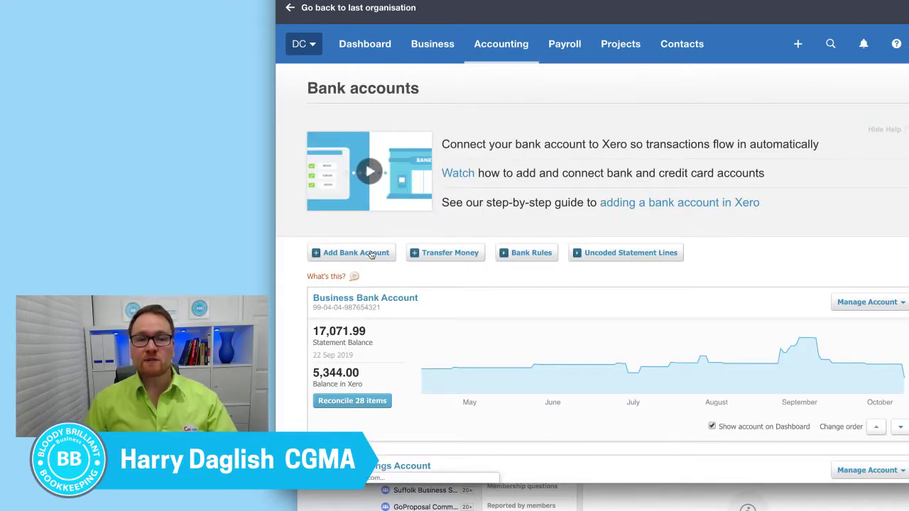
{"action": "left_click", "coordinate": [372, 257]}
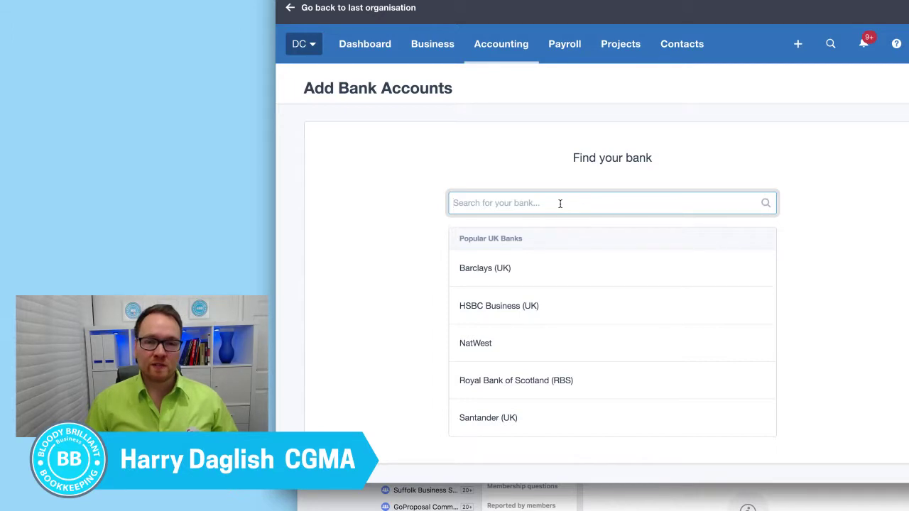
Open the dashboard and examine the bank account panels, including the one for Petty Cash.
{"action": "left_click", "coordinate": [368, 45]}
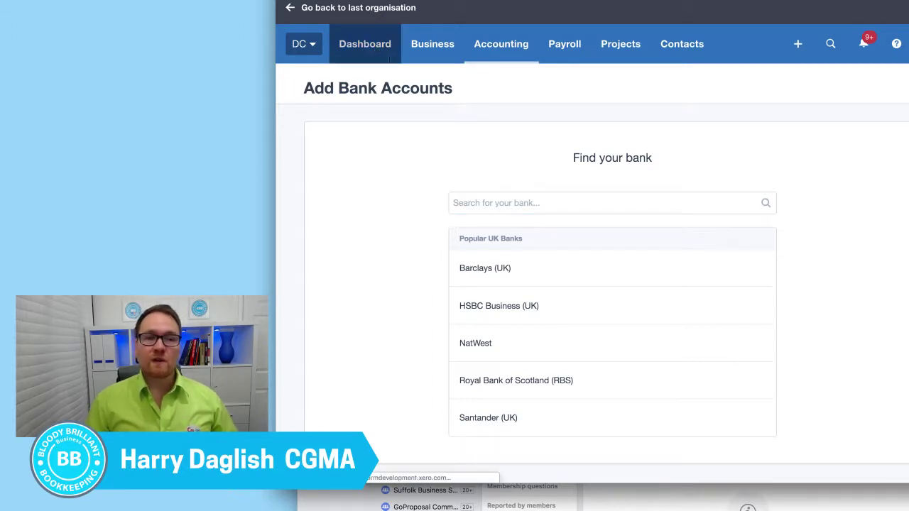
{"action": "scroll", "coordinate": [517, 284], "scroll_direction": "down", "scroll_amount": 3}
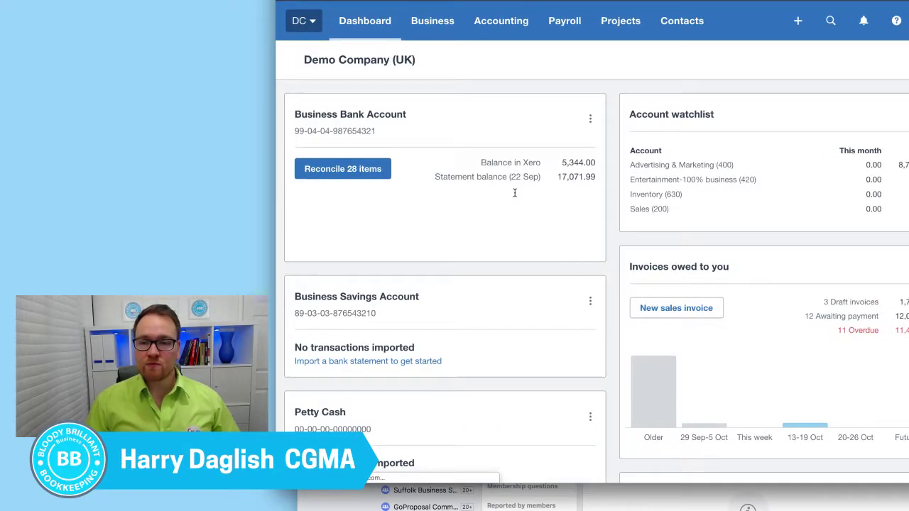
{"action": "scroll", "coordinate": [568, 114], "scroll_direction": "down", "scroll_amount": 1}
{"action": "left_click_drag", "start_coordinate": [558, 86], "coordinate": [598, 88]}
{"action": "scroll", "coordinate": [609, 119], "scroll_direction": "down", "scroll_amount": 3}
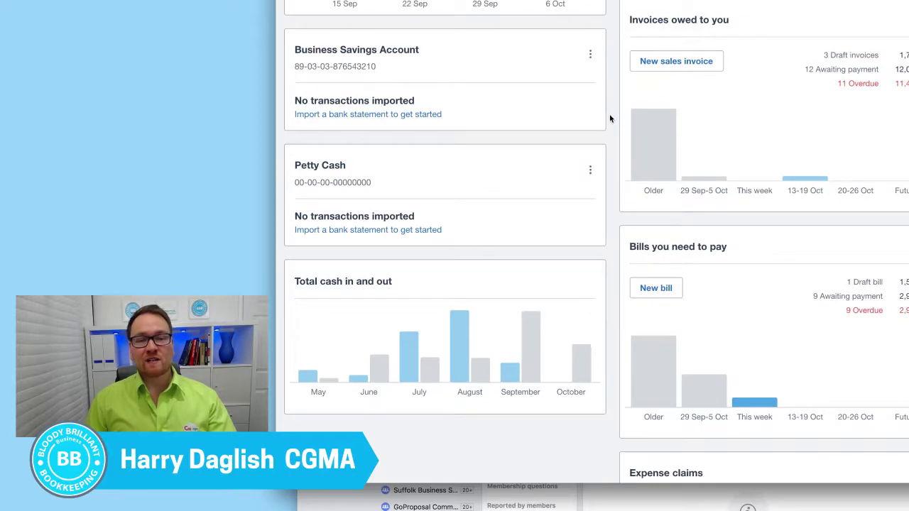
{"action": "scroll", "coordinate": [609, 118], "scroll_direction": "up", "scroll_amount": 4}
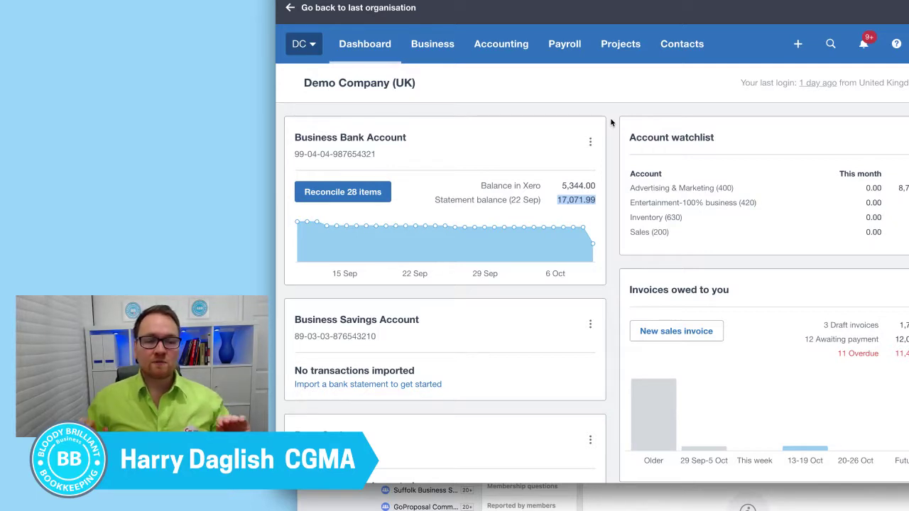
Highlight the Business Bank Account's statement balance on the dashboard and view the actions available for that account.
{"action": "left_click_drag", "start_coordinate": [435, 199], "coordinate": [536, 199]}
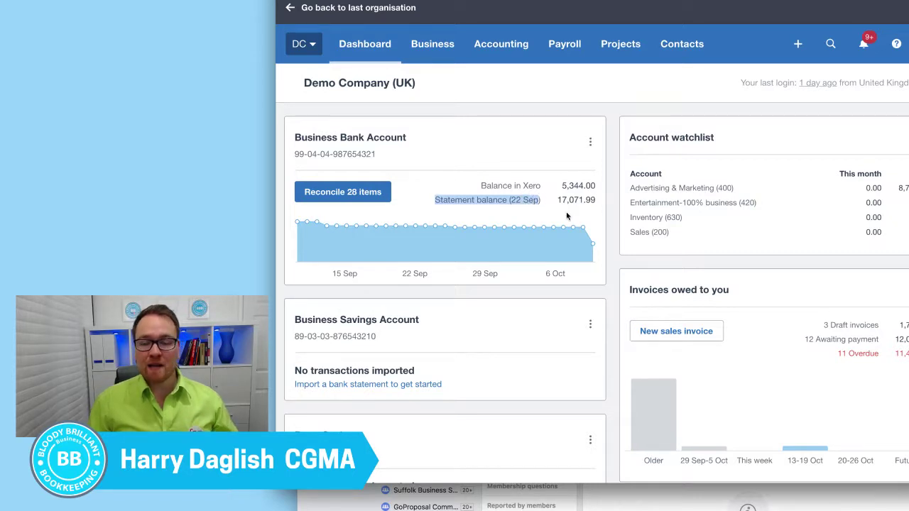
{"action": "left_click", "coordinate": [590, 142]}
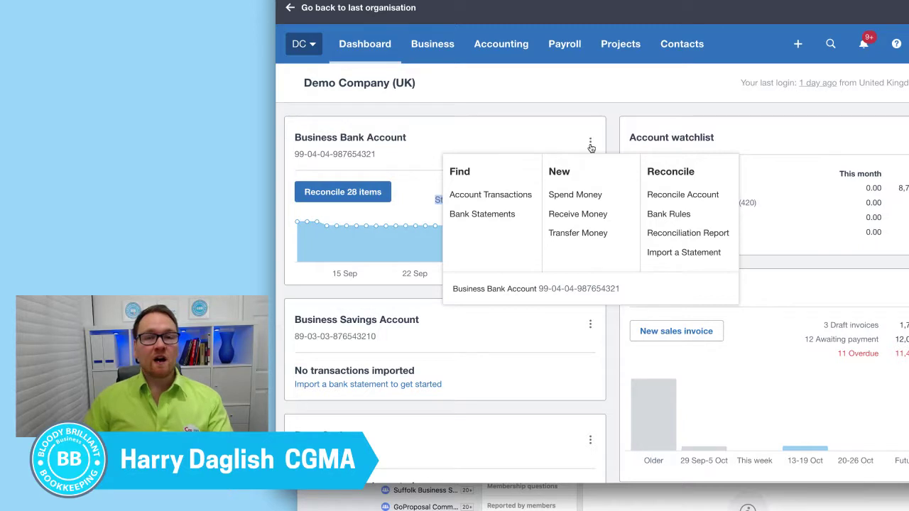
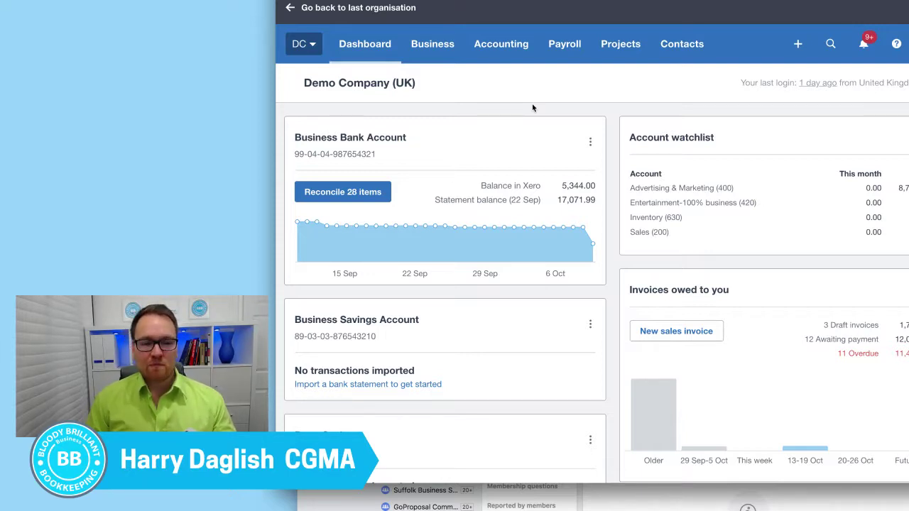
{"action": "left_click", "coordinate": [436, 203]}
{"action": "left_click_drag", "start_coordinate": [436, 203], "coordinate": [600, 202]}
{"action": "double_click", "coordinate": [589, 200]}
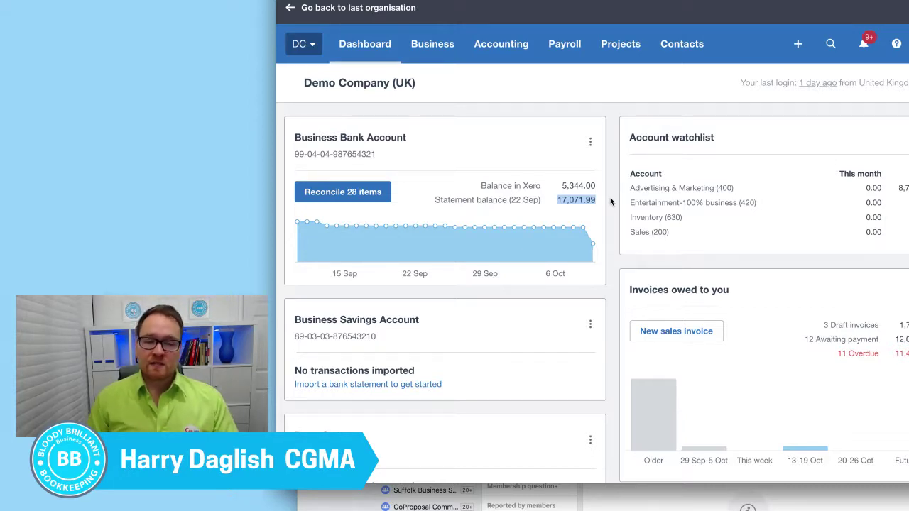
Look over the remaining dashboard panels and highlight the Business Bank Account's statement balance label.
{"action": "scroll", "coordinate": [610, 201], "scroll_direction": "down", "scroll_amount": 3}
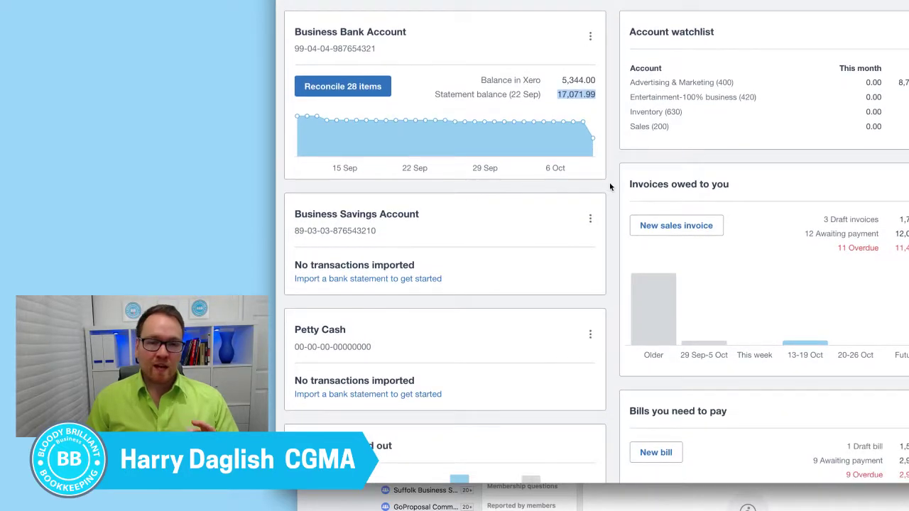
{"action": "scroll", "coordinate": [610, 186], "scroll_direction": "down", "scroll_amount": 7}
{"action": "scroll", "coordinate": [614, 187], "scroll_direction": "up", "scroll_amount": 7}
{"action": "scroll", "coordinate": [616, 187], "scroll_direction": "up", "scroll_amount": 3}
{"action": "mouse_move", "coordinate": [443, 199]}
{"action": "left_mouse_down"}
{"action": "mouse_move", "coordinate": [561, 201]}
{"action": "mouse_move", "coordinate": [438, 199]}
{"action": "left_mouse_up"}
{"action": "left_click", "coordinate": [546, 204]}
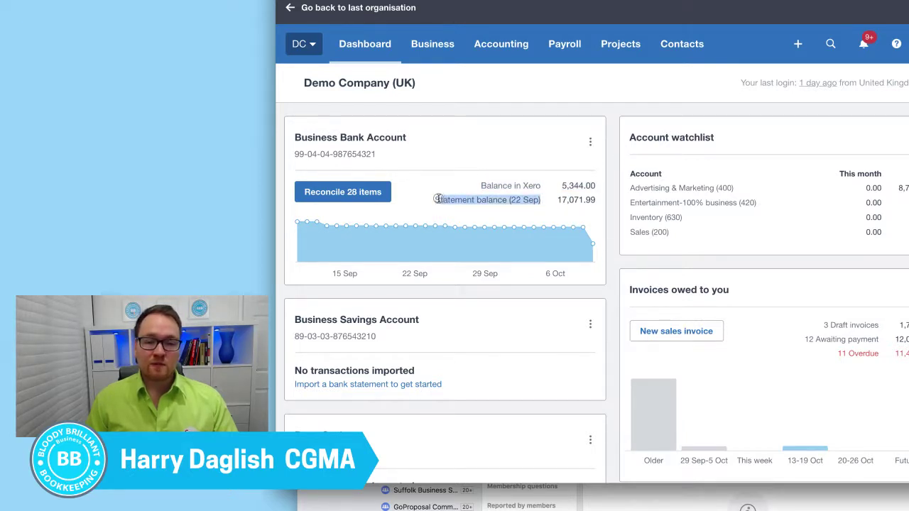